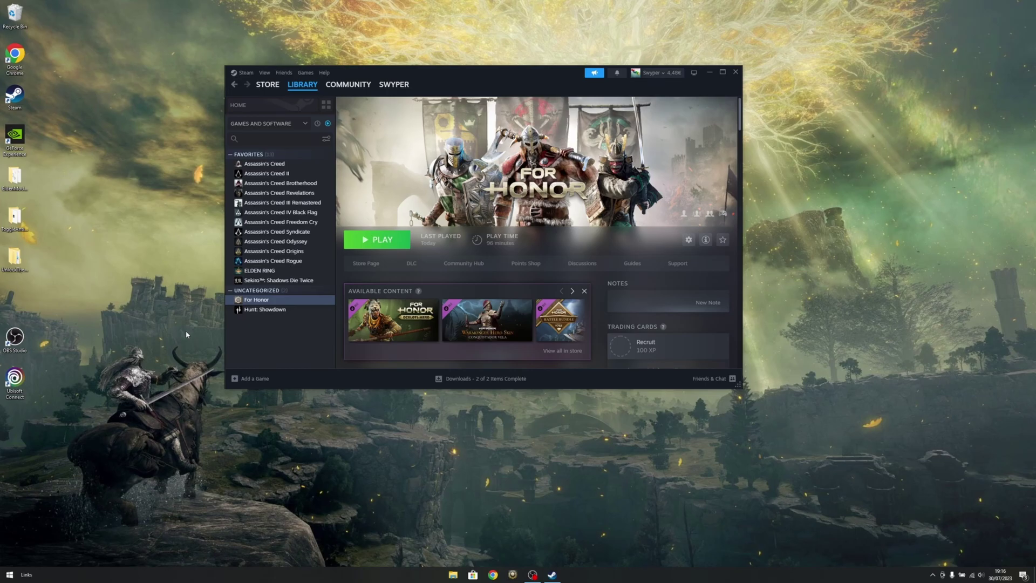
Check Assassin's Creed Brotherhood's Manage menu for its CD keys entry, then dismiss the menu
click(278, 183)
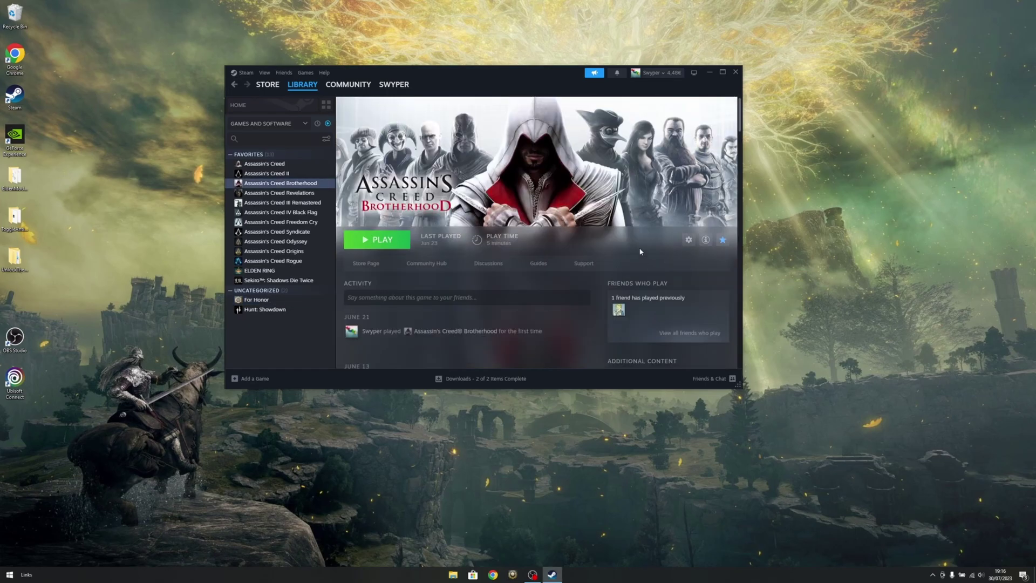
click(690, 241)
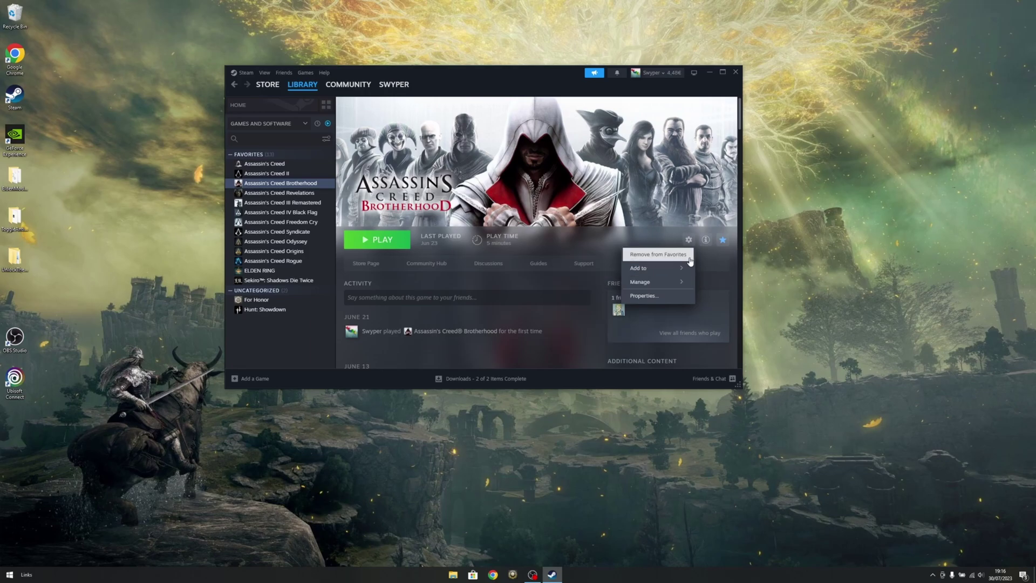
mouse_move(649, 288)
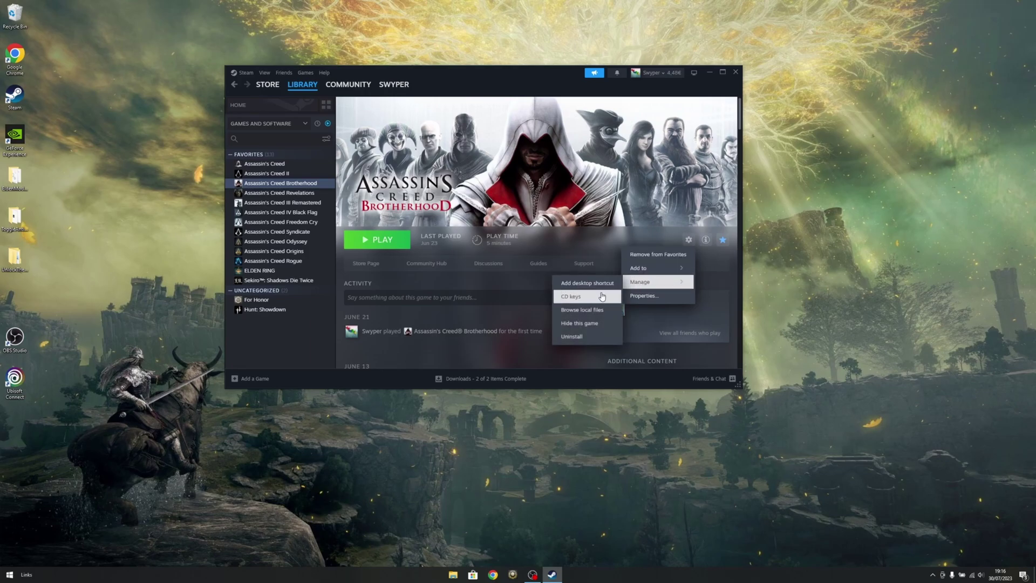
click(585, 223)
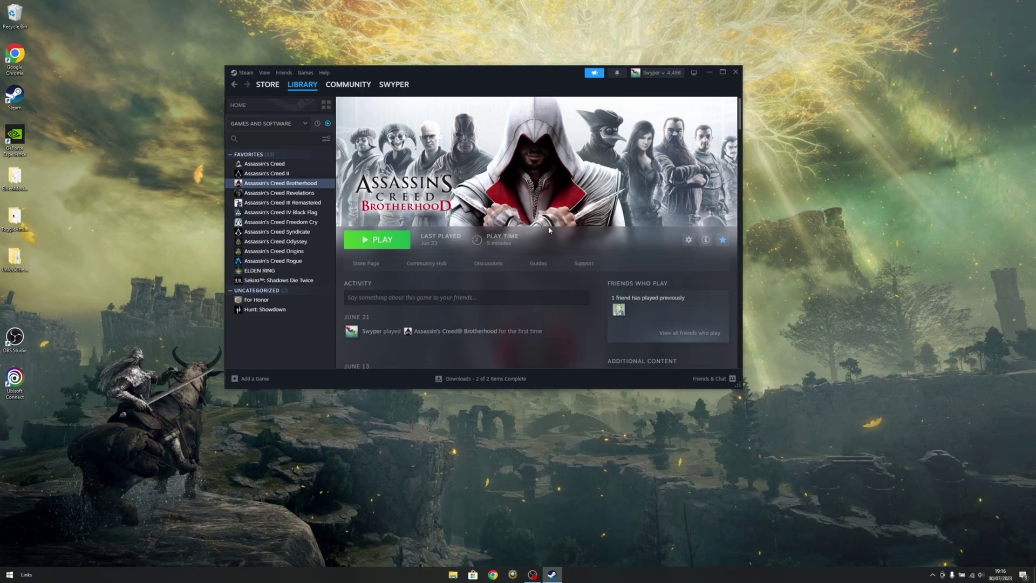
Open the For Honor library page and confirm its Manage menu has no CD keys entry
click(265, 299)
click(688, 240)
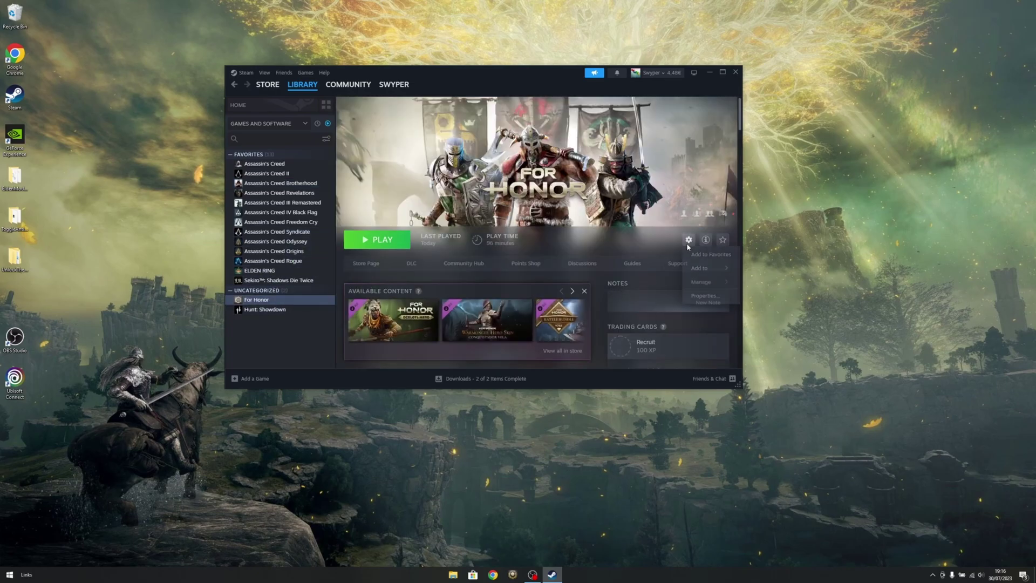
mouse_move(702, 282)
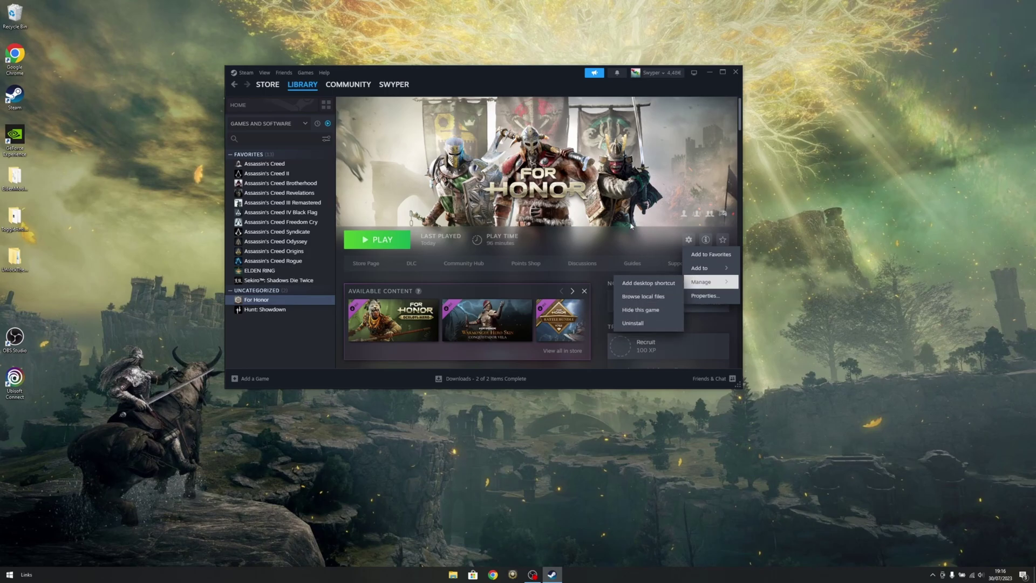
click(583, 217)
Scroll the For Honor page down to the DLC panel showing WW Starter Edition Uplay Activation
scroll(586, 227, down, 3)
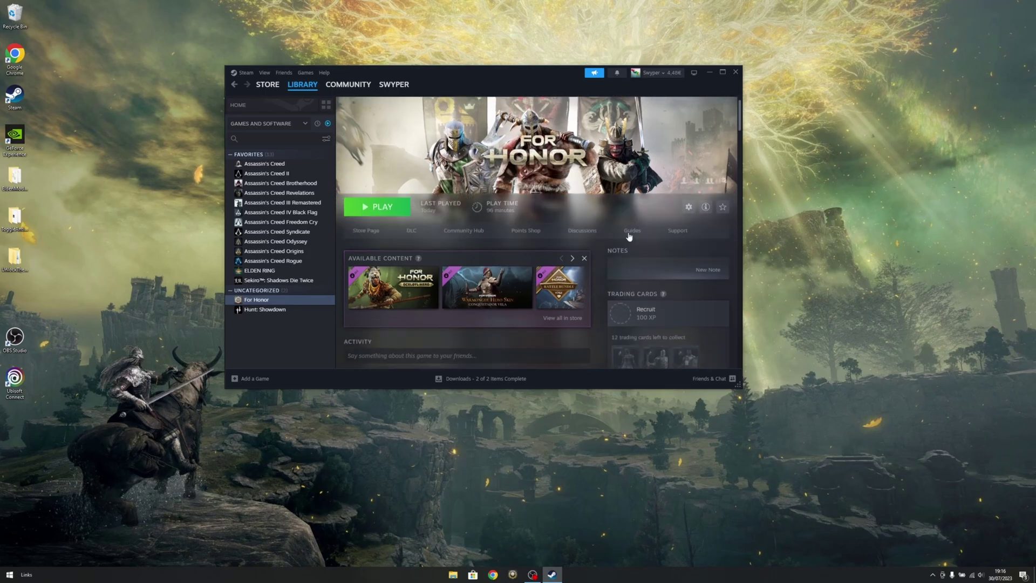
scroll(593, 260, up, 2)
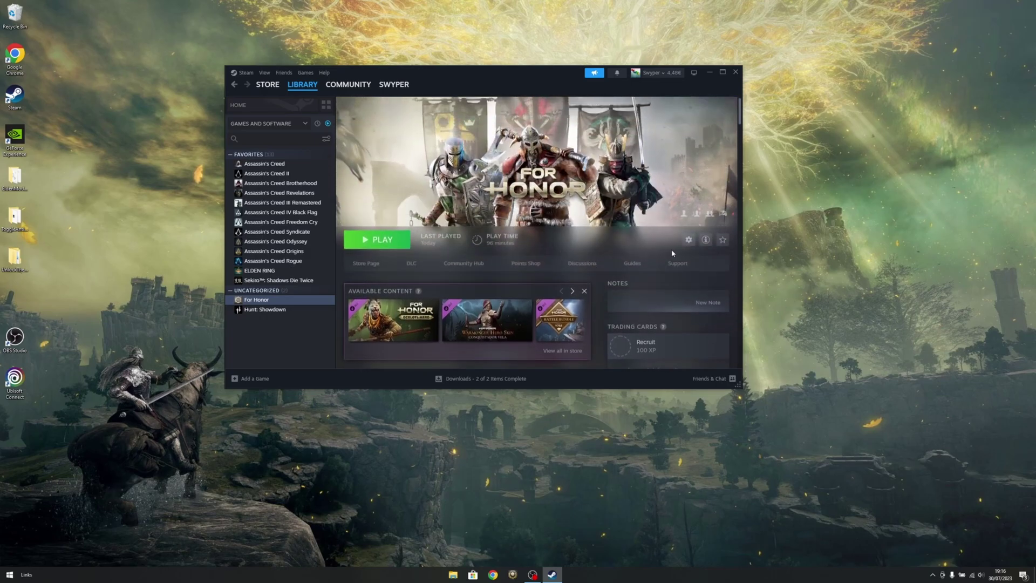
scroll(670, 257, down, 5)
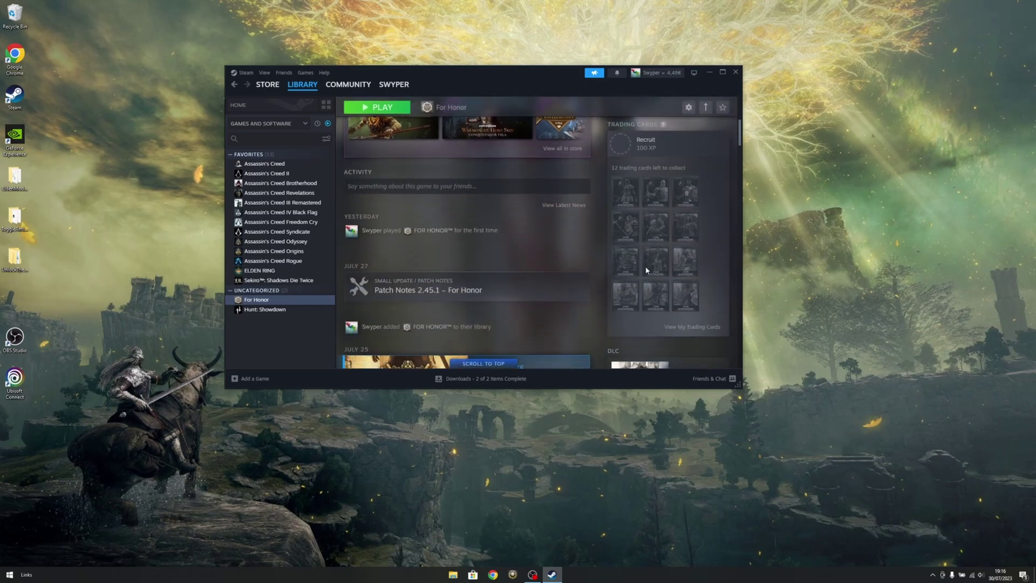
scroll(647, 270, down, 4)
scroll(643, 280, up, 5)
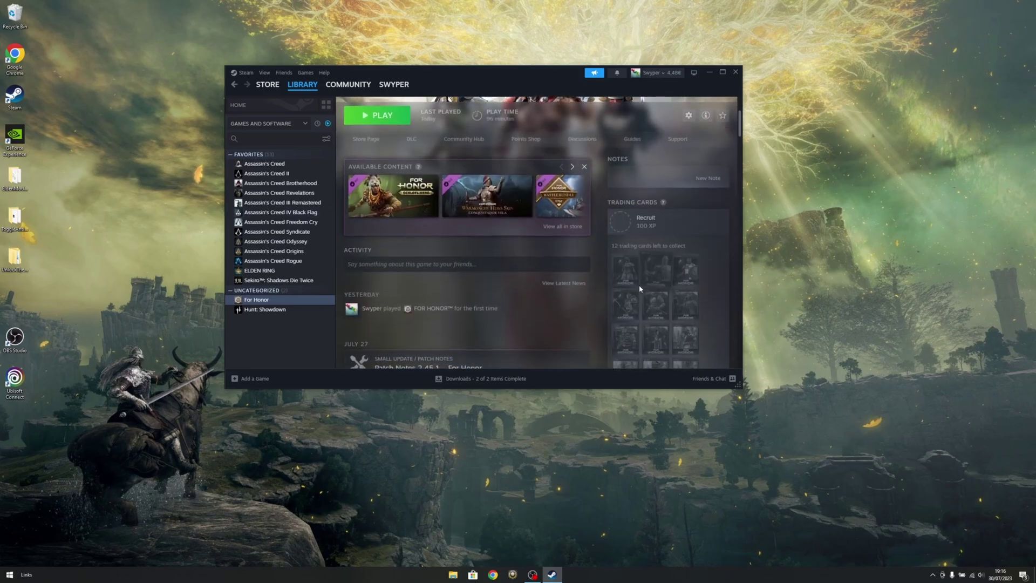
scroll(640, 288, up, 5)
scroll(603, 216, down, 5)
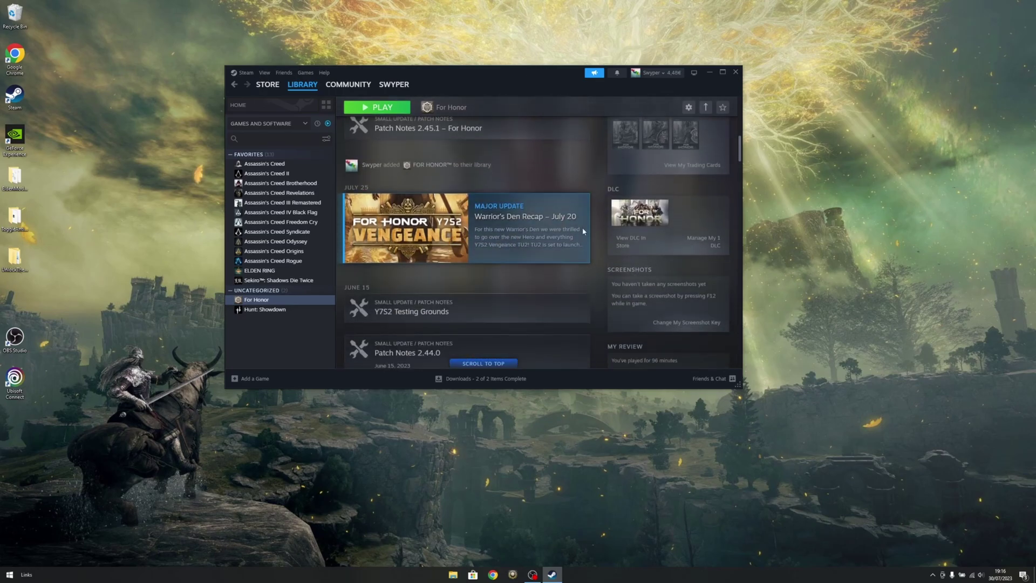
mouse_move(654, 213)
Open For Honor's DLC settings and arrange the library and settings windows side by side
click(700, 246)
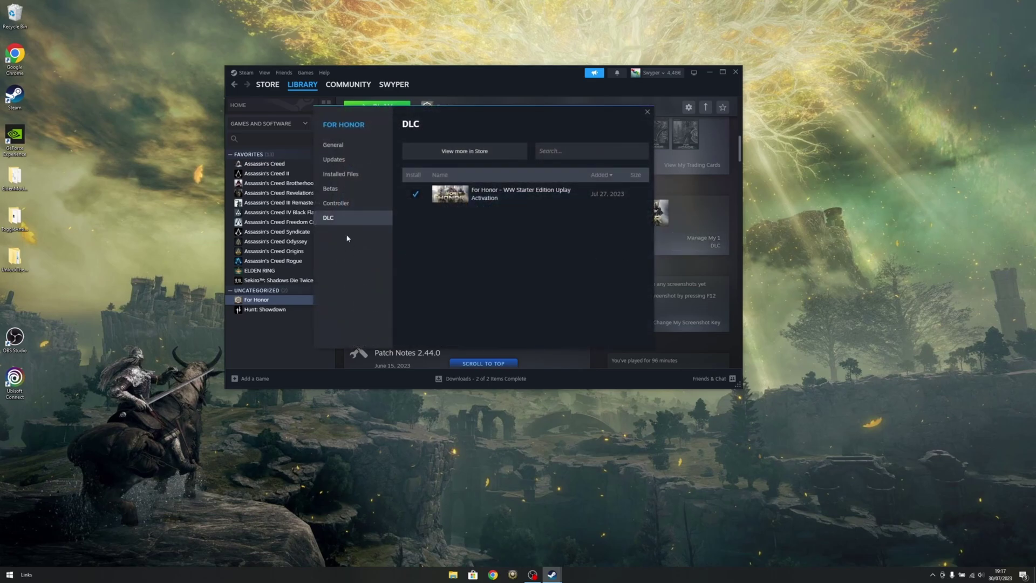
key(Escape)
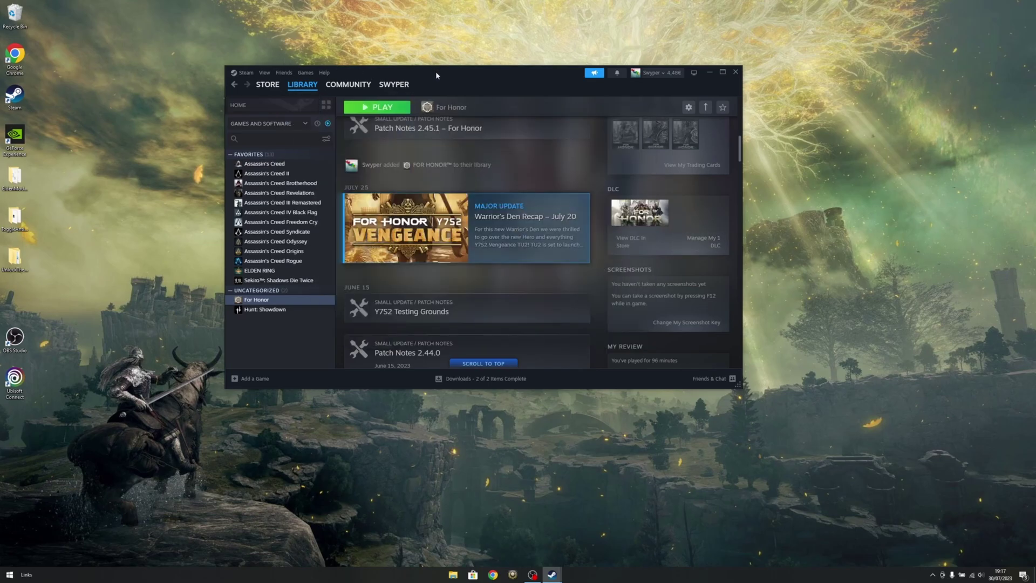
drag(435, 71, 646, 210)
drag(513, 122, 425, 96)
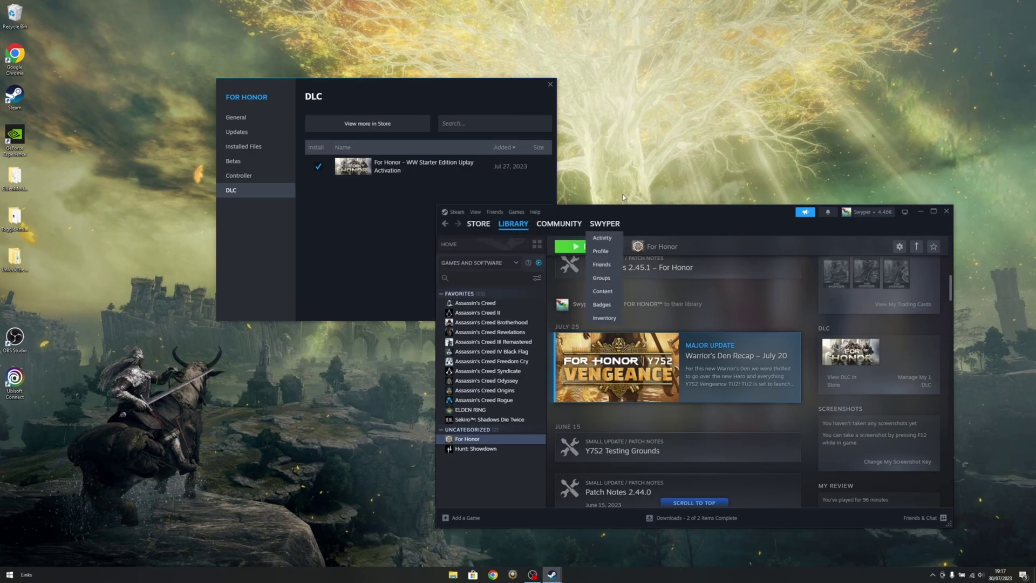
drag(645, 209, 453, 136)
mouse_move(451, 99)
mouse_down()
mouse_move(489, 66)
mouse_move(557, 109)
mouse_up()
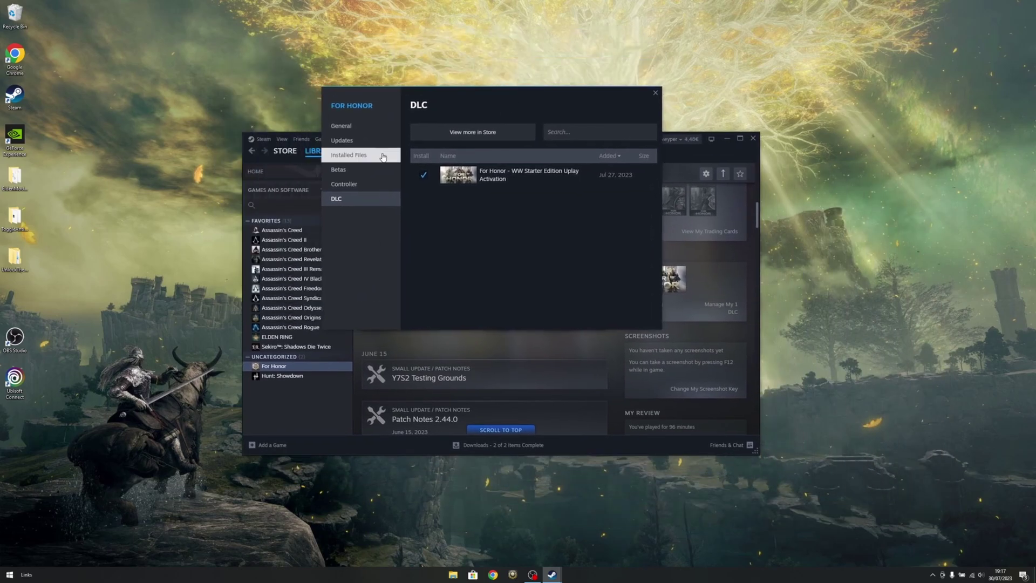
Review the DLC list, untick the WW Starter Edition install, and close the settings
click(360, 189)
click(348, 199)
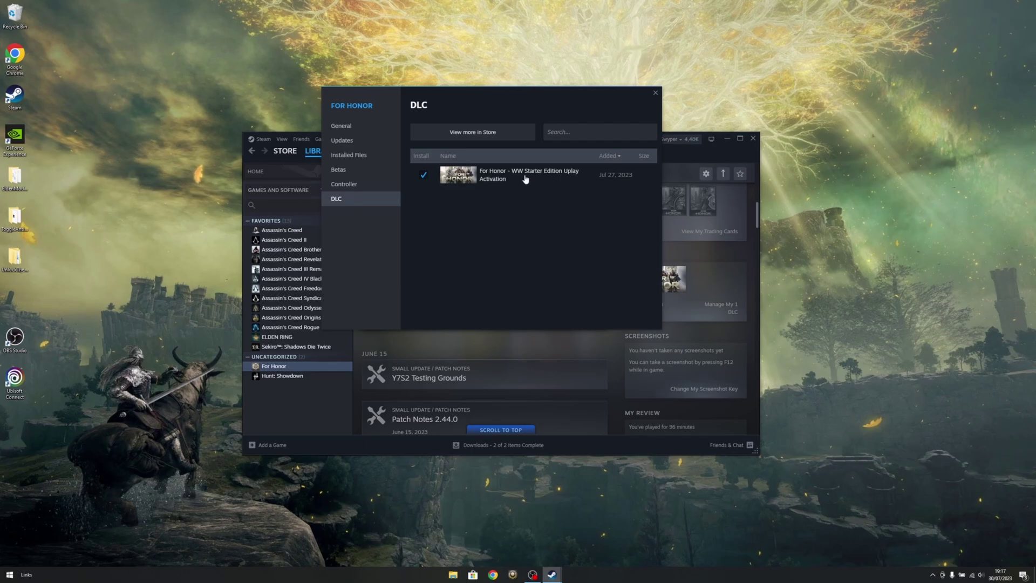
click(423, 175)
click(655, 92)
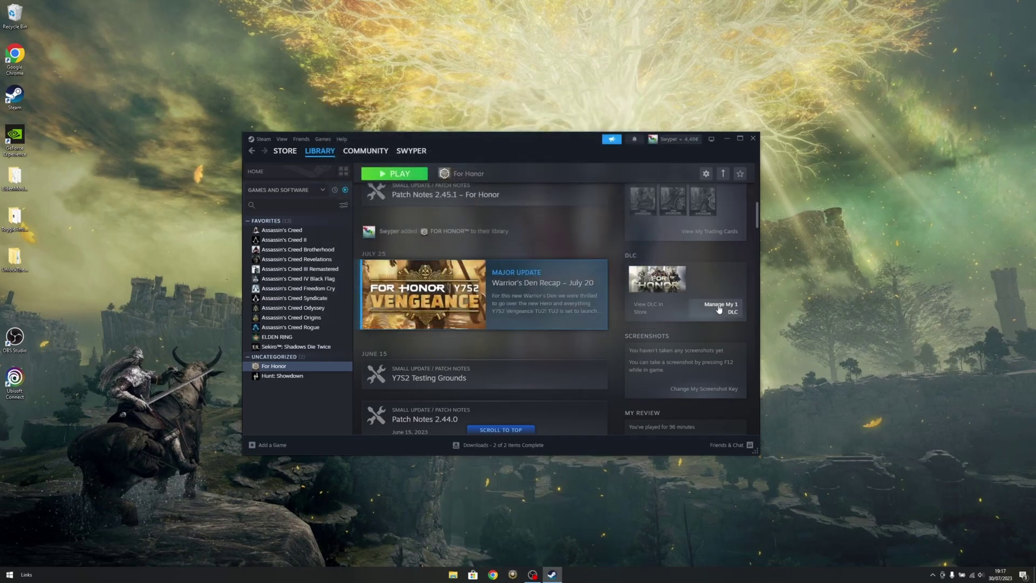
Reopen For Honor's DLC properties and go to the Installed Files section (92.78 GB on E:)
click(719, 307)
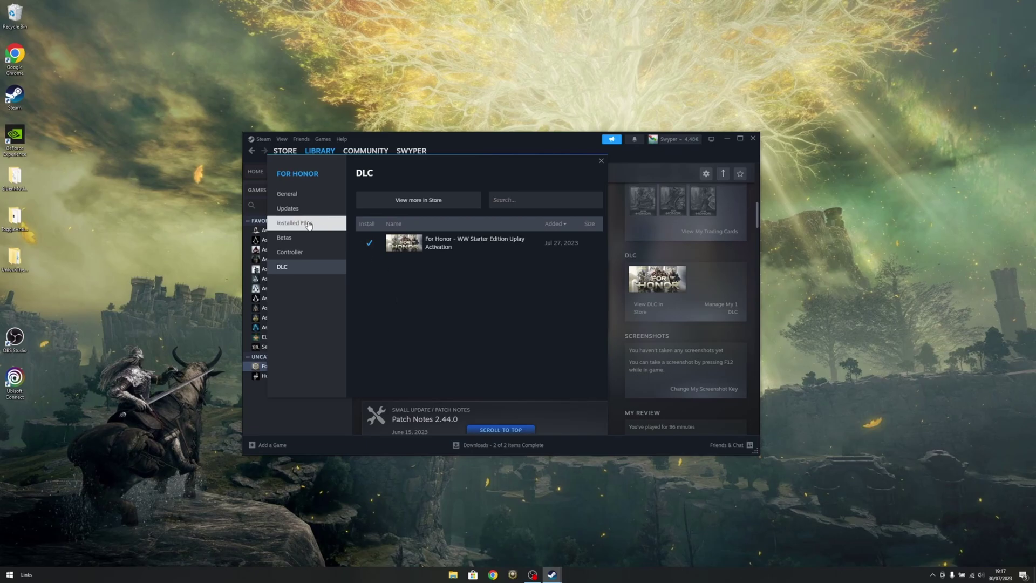
mouse_move(386, 167)
mouse_down()
mouse_move(292, 97)
mouse_move(470, 143)
mouse_move(371, 159)
mouse_up()
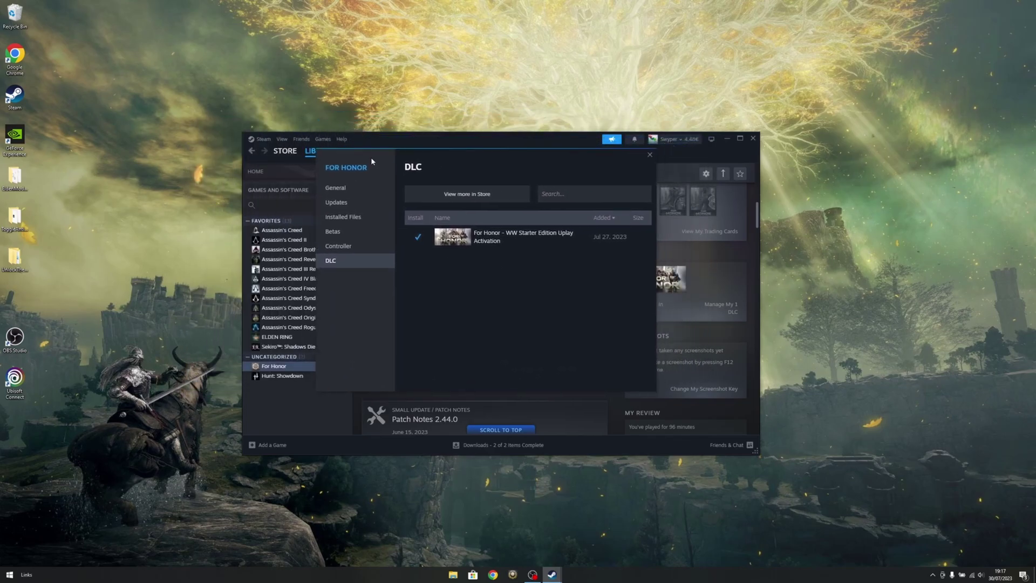
click(650, 155)
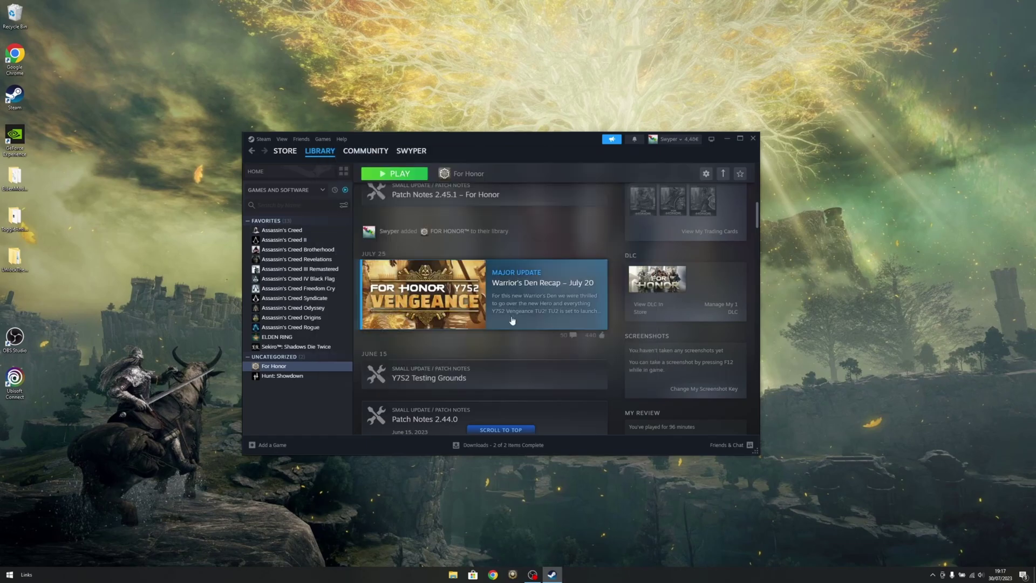
click(727, 313)
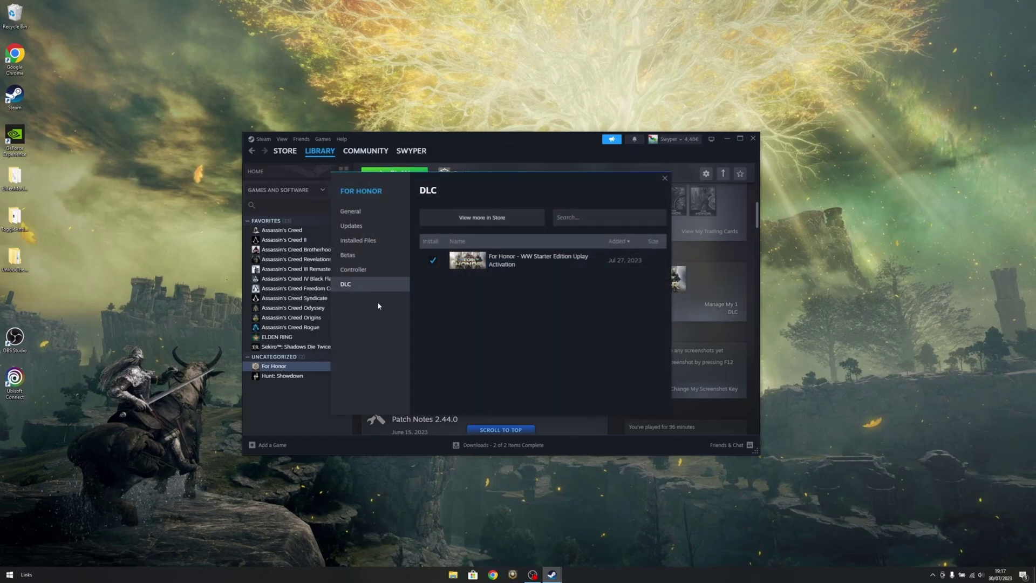
mouse_move(384, 192)
mouse_down()
mouse_move(274, 159)
mouse_move(305, 126)
mouse_move(432, 157)
mouse_up()
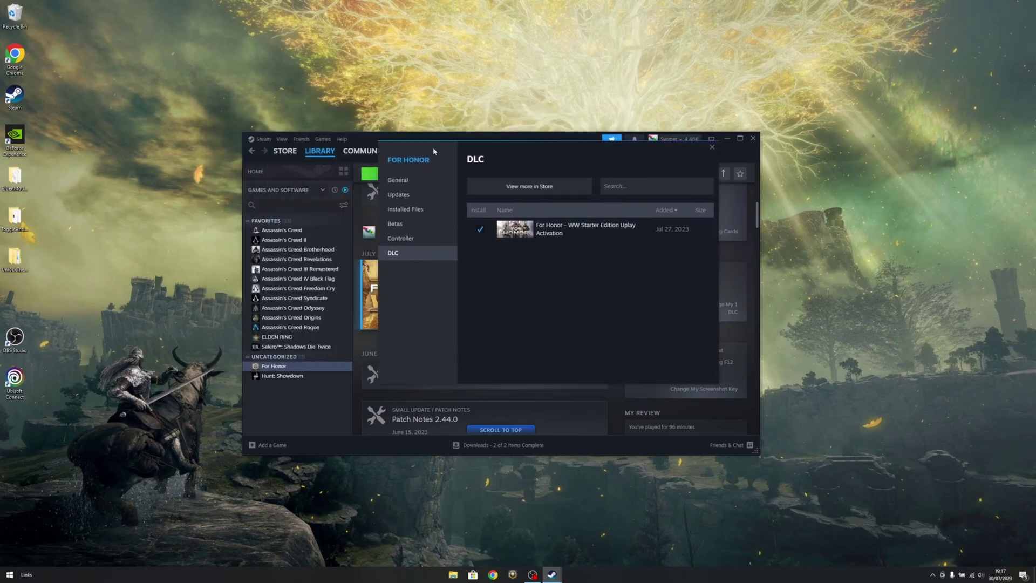
click(415, 209)
Review the Verify integrity of game files option, then close For Honor's properties
drag(449, 148, 296, 91)
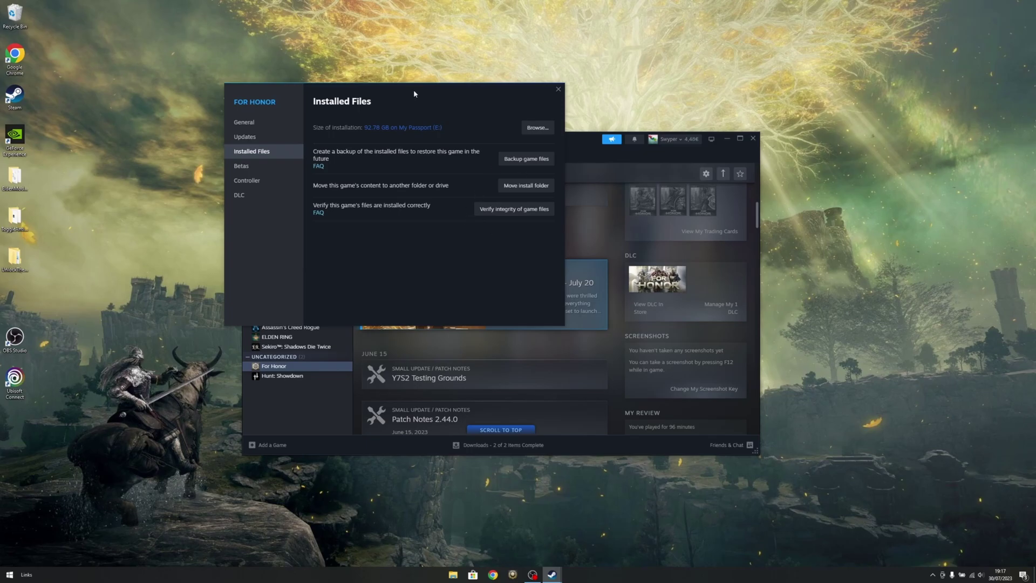
mouse_move(414, 90)
mouse_down()
mouse_move(436, 135)
mouse_move(285, 44)
mouse_up()
click(582, 136)
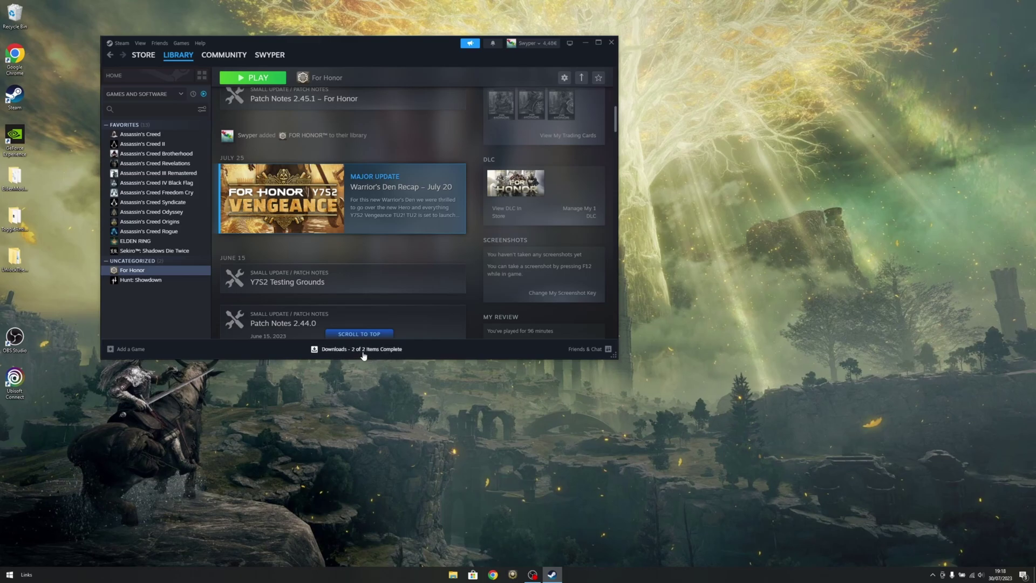
Check the downloads overview, move the Steam window right, and return to Library Home
click(361, 350)
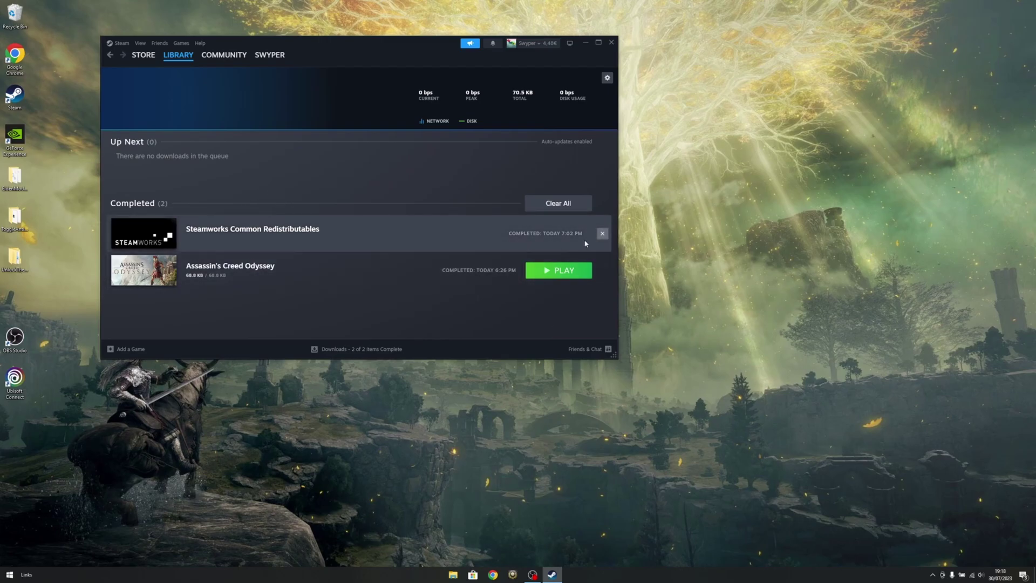
drag(424, 44, 570, 44)
click(328, 59)
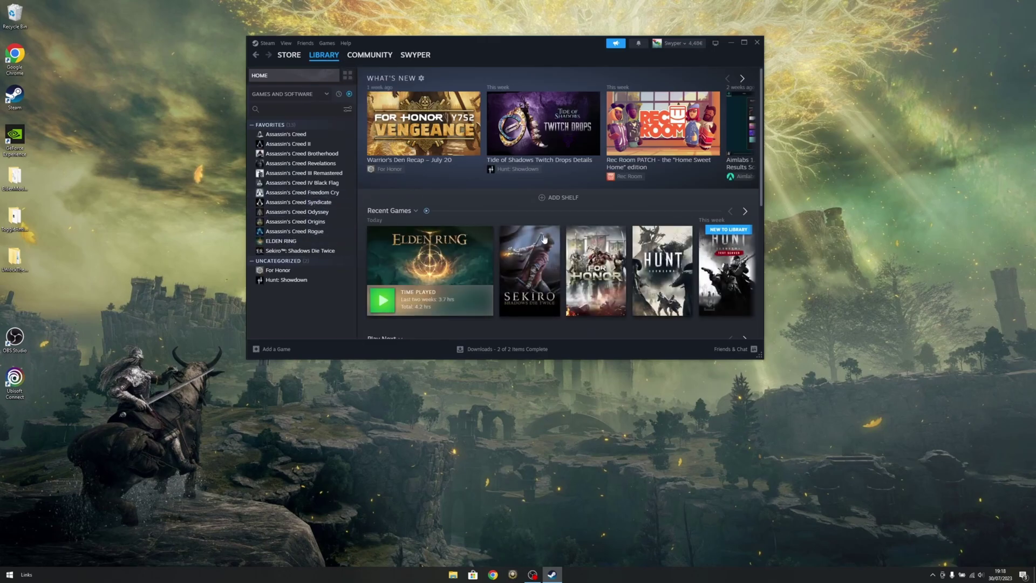
scroll(515, 254, down, 5)
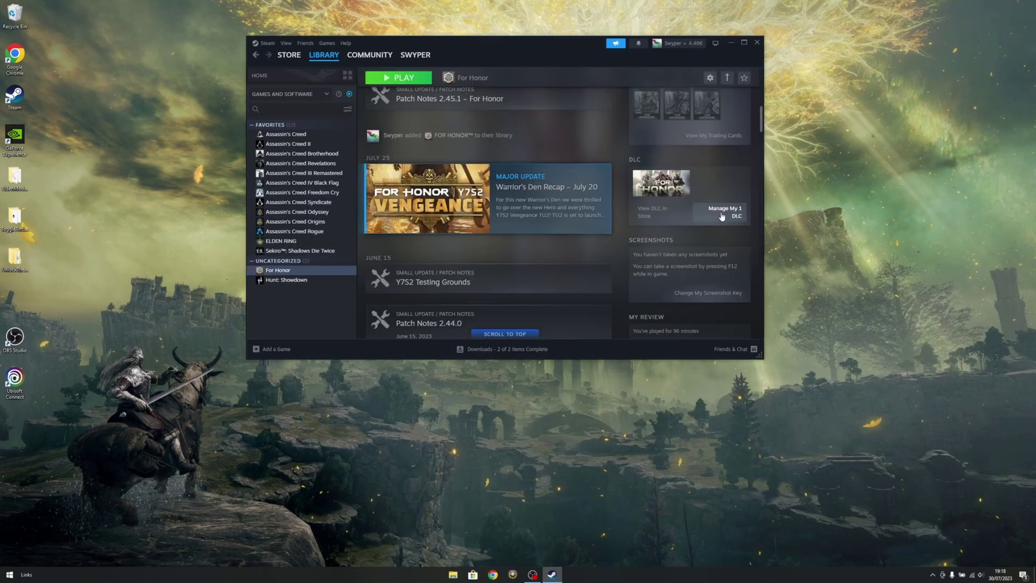
Reopen For Honor's Manage My DLC properties, then close them again
click(721, 216)
drag(463, 89, 303, 74)
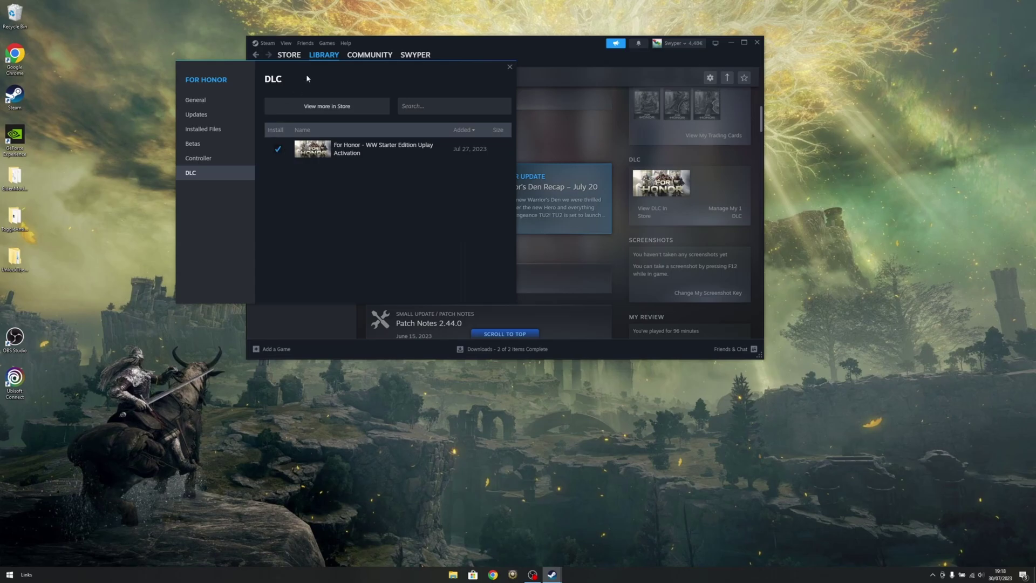
drag(311, 66, 286, 74)
click(482, 77)
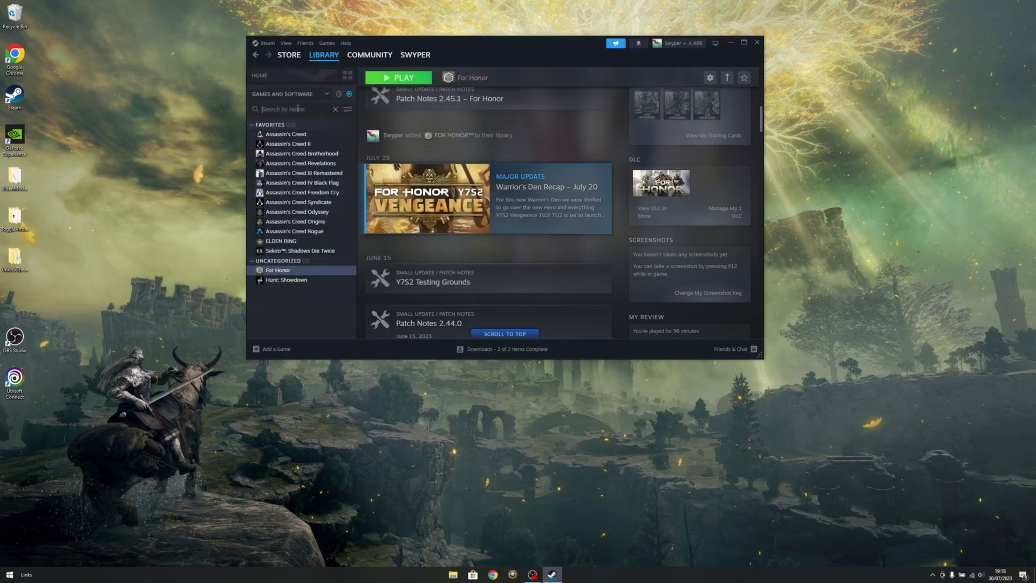
Search 'rainbow' in the library, open Rainbow Six Siege, and view its DLC list
text(ra)
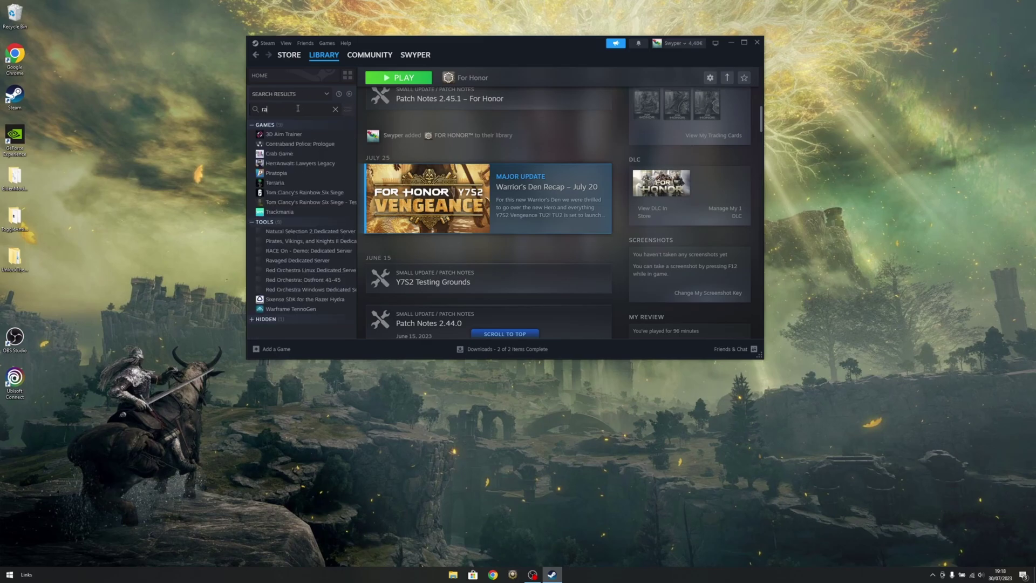
text(inbow)
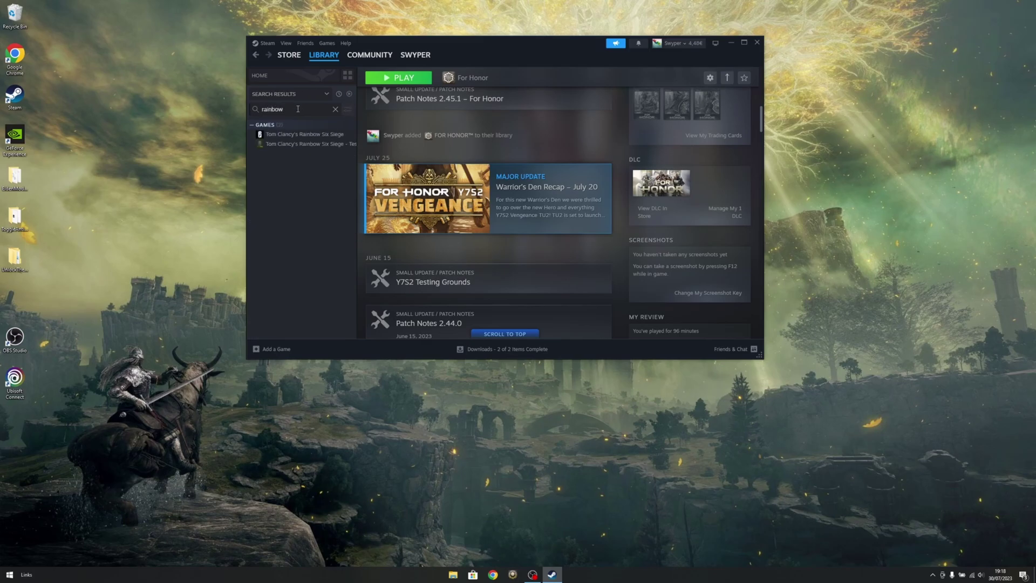
click(302, 134)
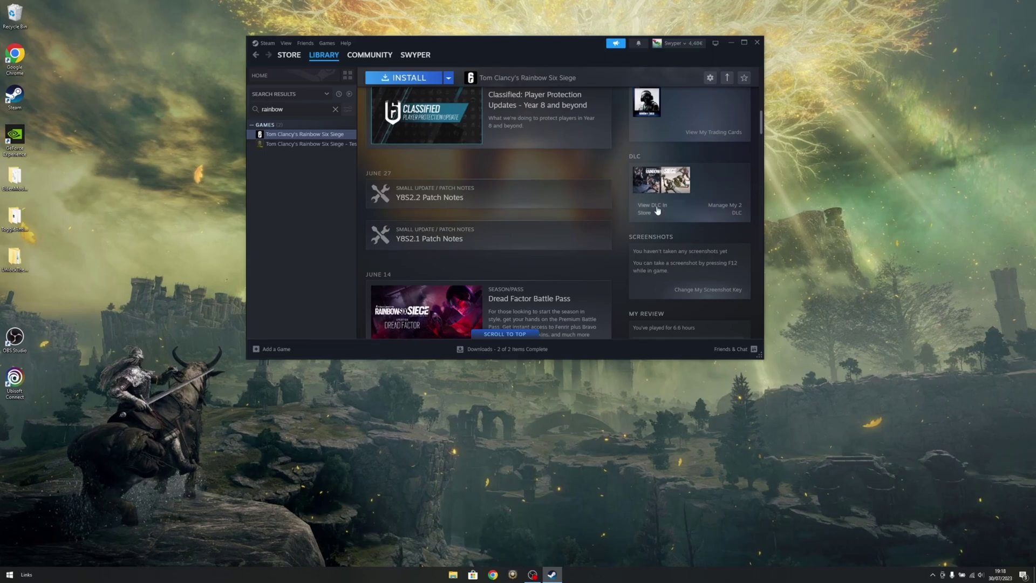
click(724, 208)
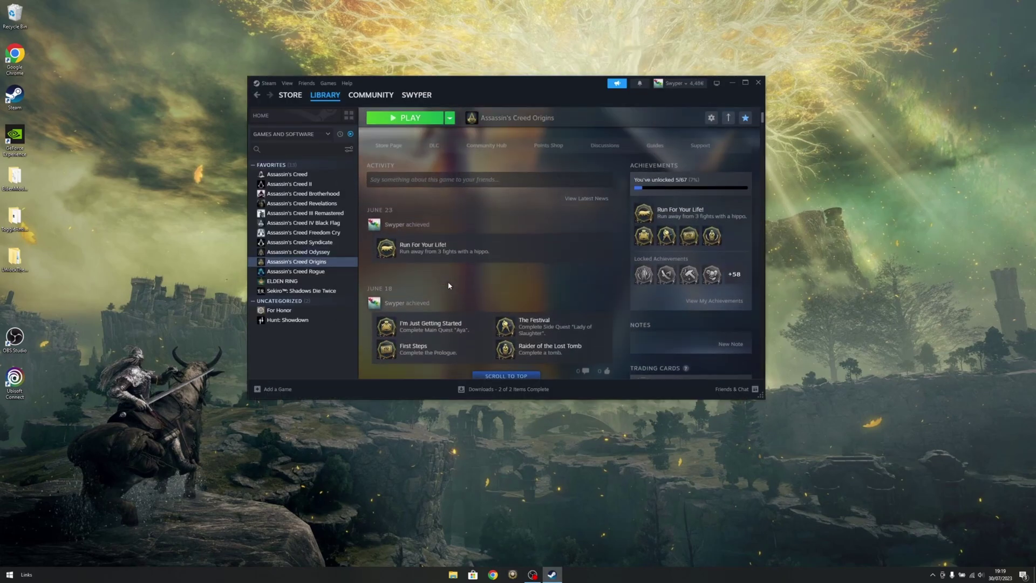
scroll(449, 286, up, 3)
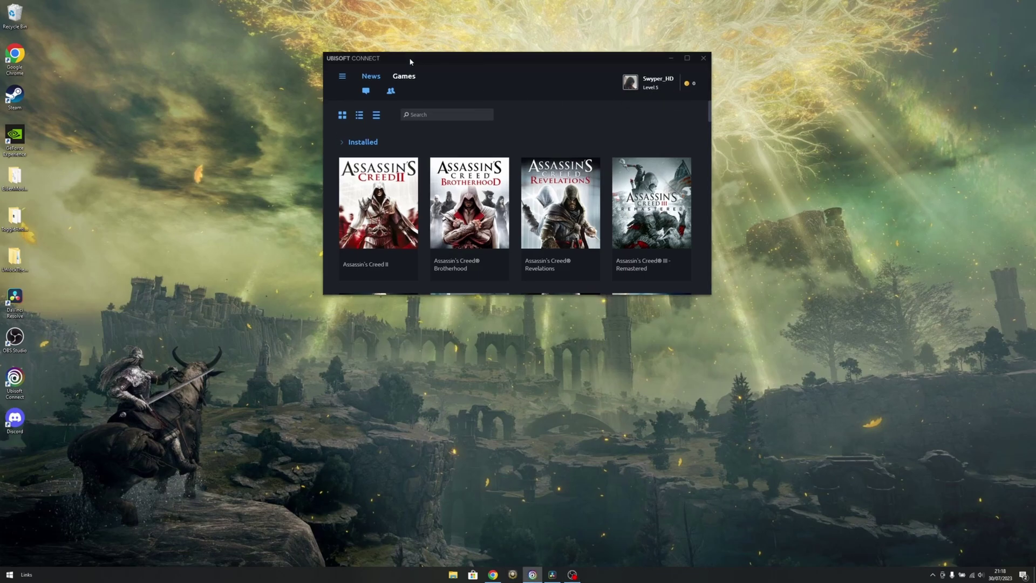
Open Account information > My Games in Ubisoft Connect and maximize the window
mouse_move(416, 64)
mouse_down()
mouse_move(232, 30)
mouse_move(202, 30)
mouse_move(186, 54)
mouse_up()
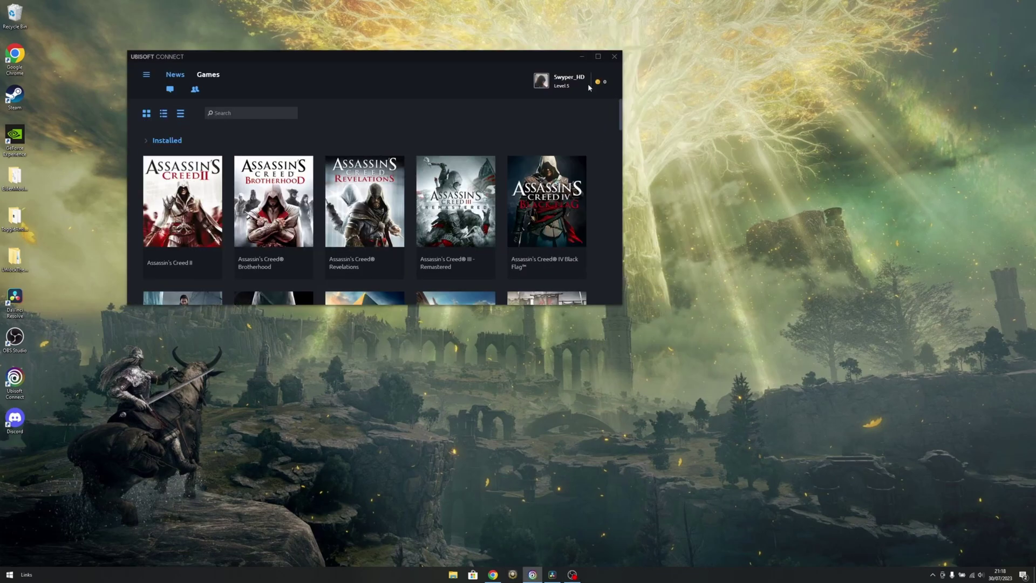
click(533, 82)
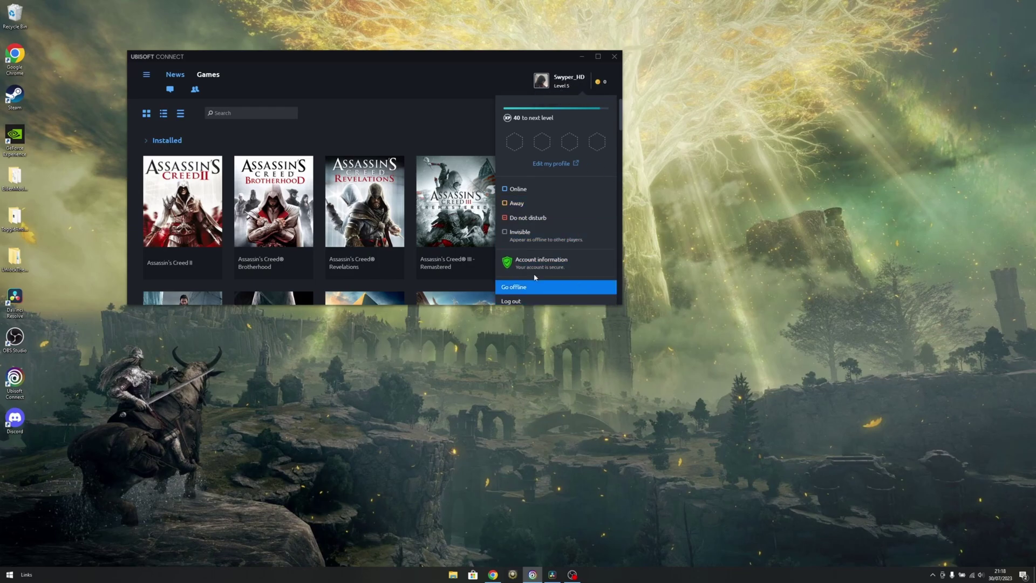
click(561, 264)
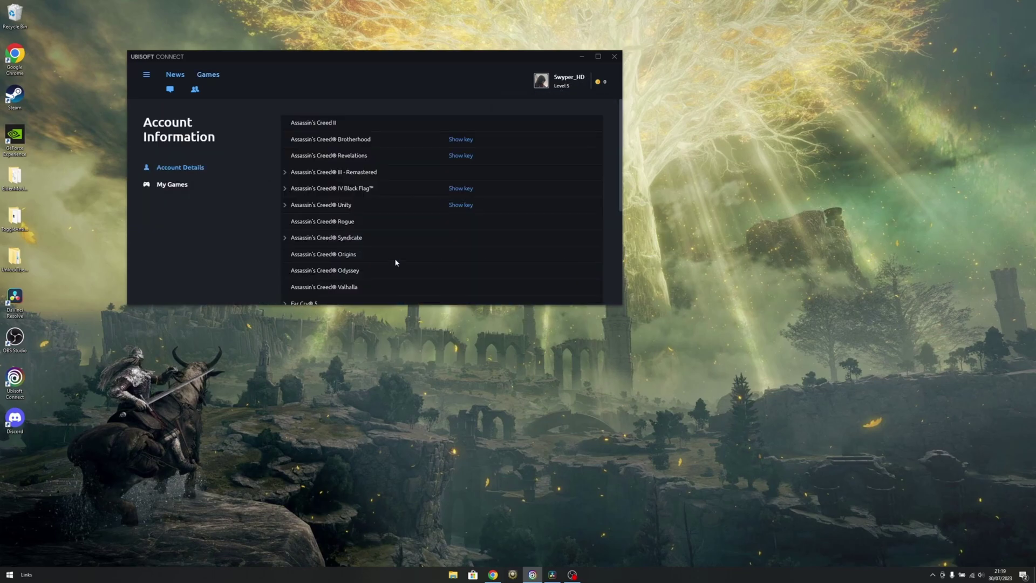
click(180, 168)
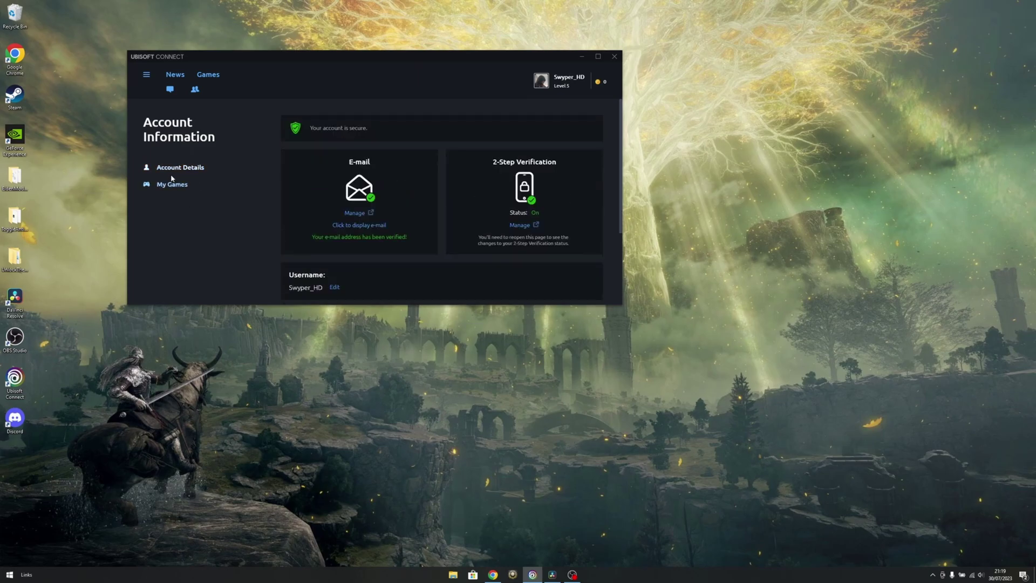
scroll(305, 253, down, 2)
scroll(305, 196, up, 3)
click(173, 186)
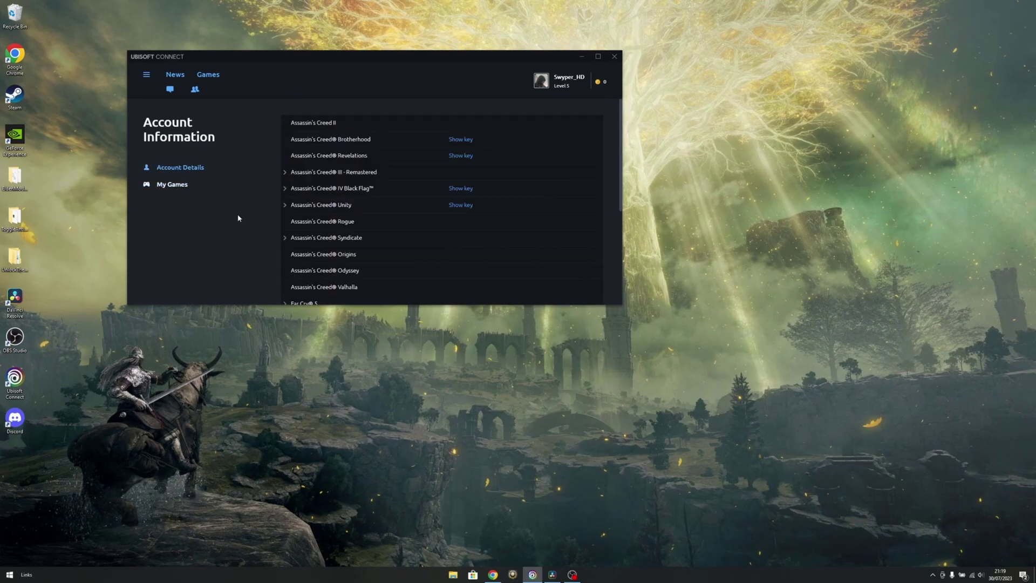
double_click(363, 57)
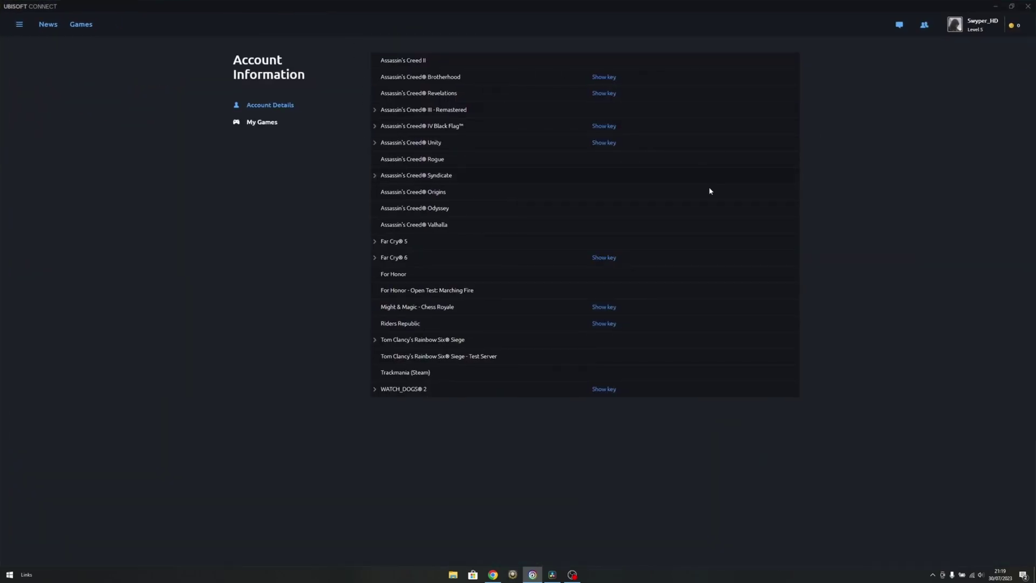